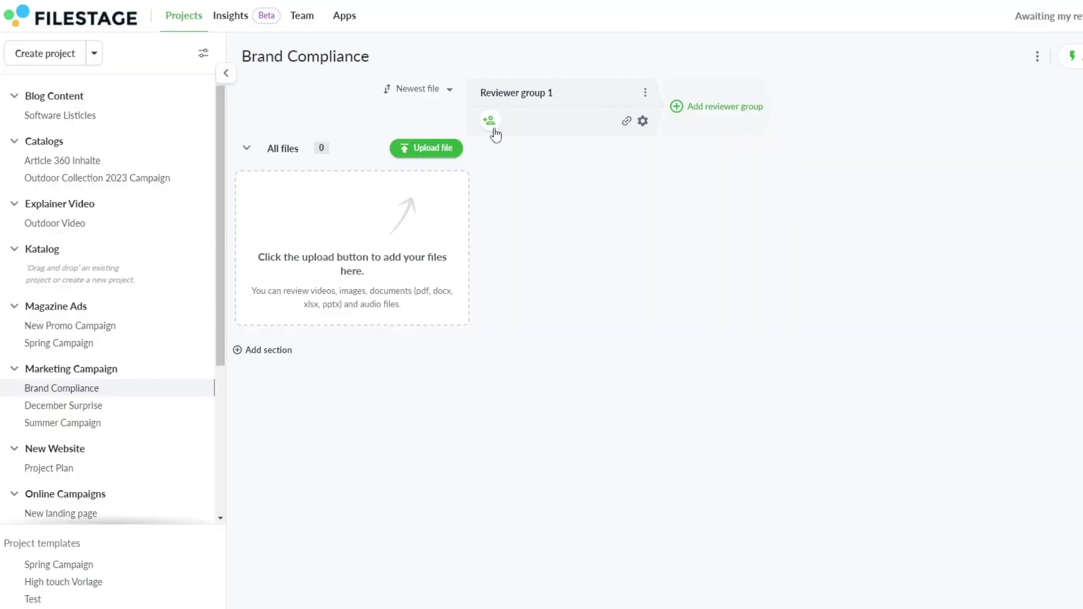
Invite four reviewers to Reviewer group 1, keeping Request review decision on
left_click(488, 121)
left_click(530, 367)
left_click(704, 384)
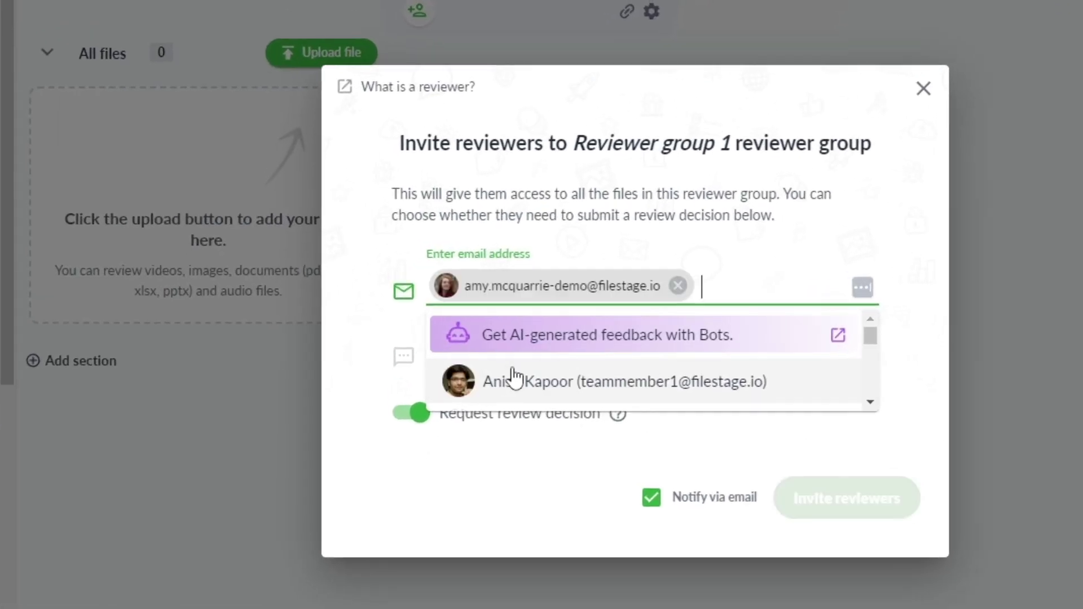
left_click(655, 408)
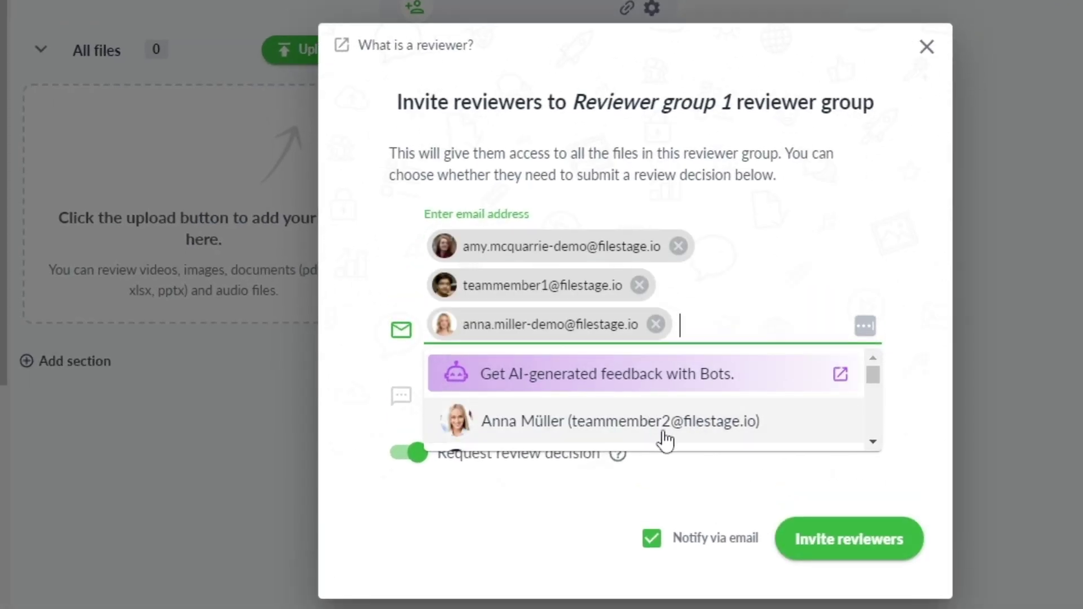
left_click(663, 433)
left_click(869, 567)
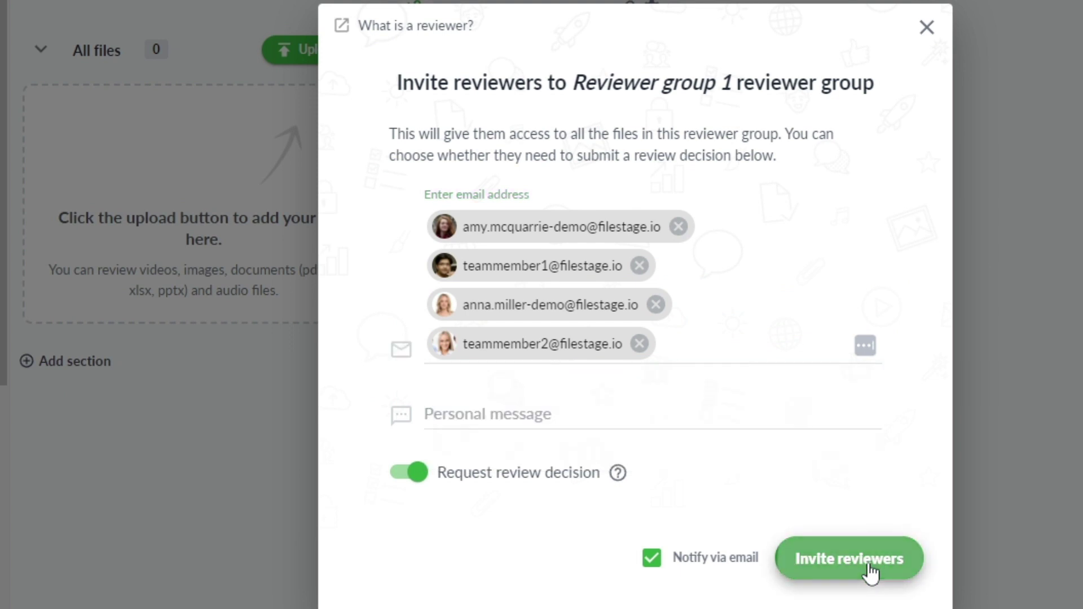
left_click(869, 564)
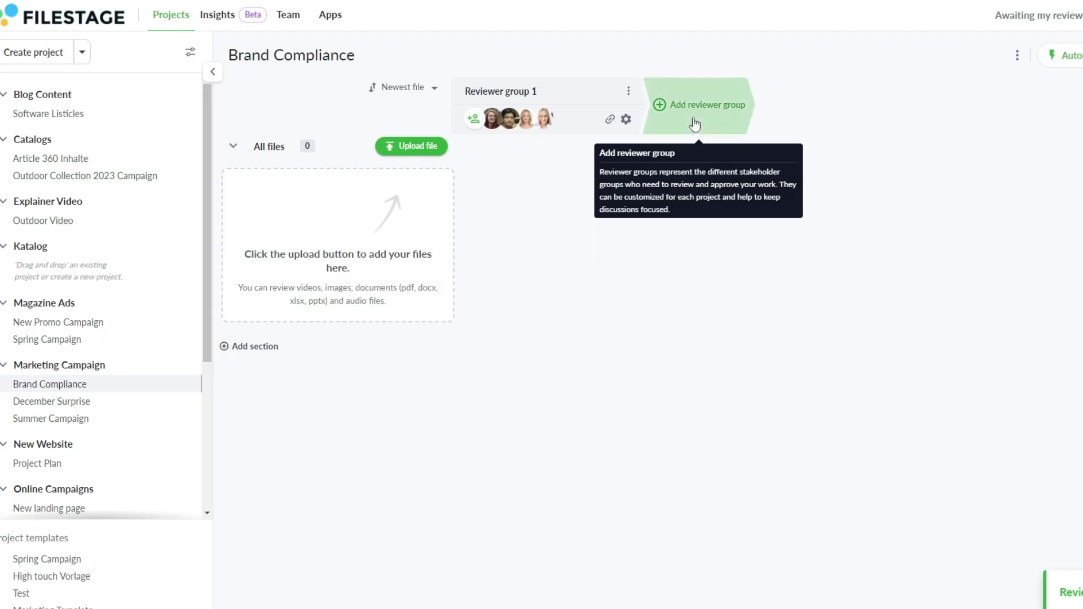
Add two more reviewer groups and rename the first group to Regulatory
left_click(689, 107)
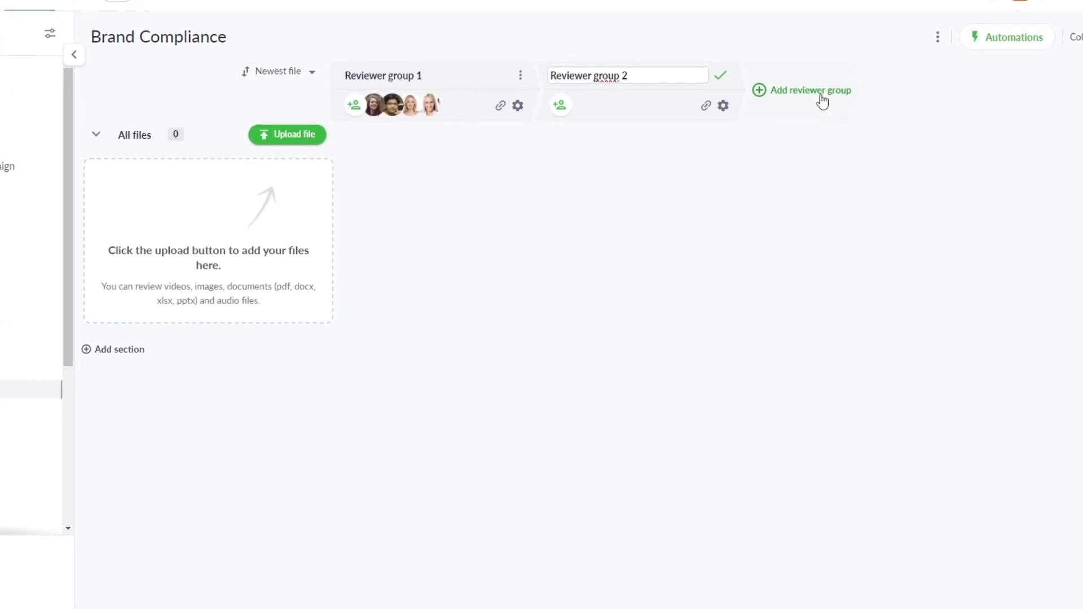
left_click(792, 87)
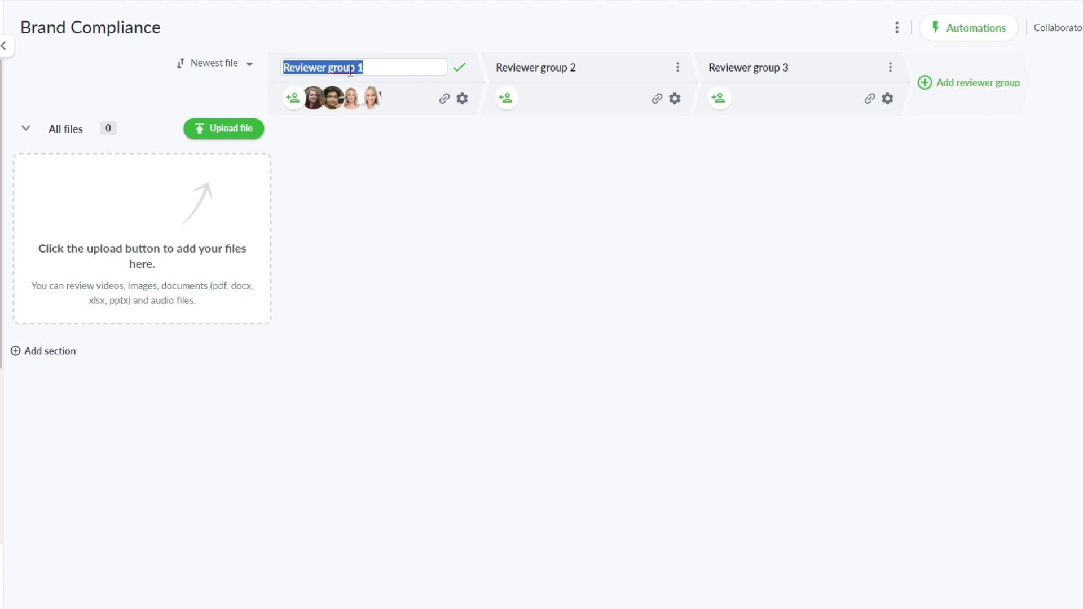
left_click(349, 70)
type("Regulatory")
left_click(561, 72)
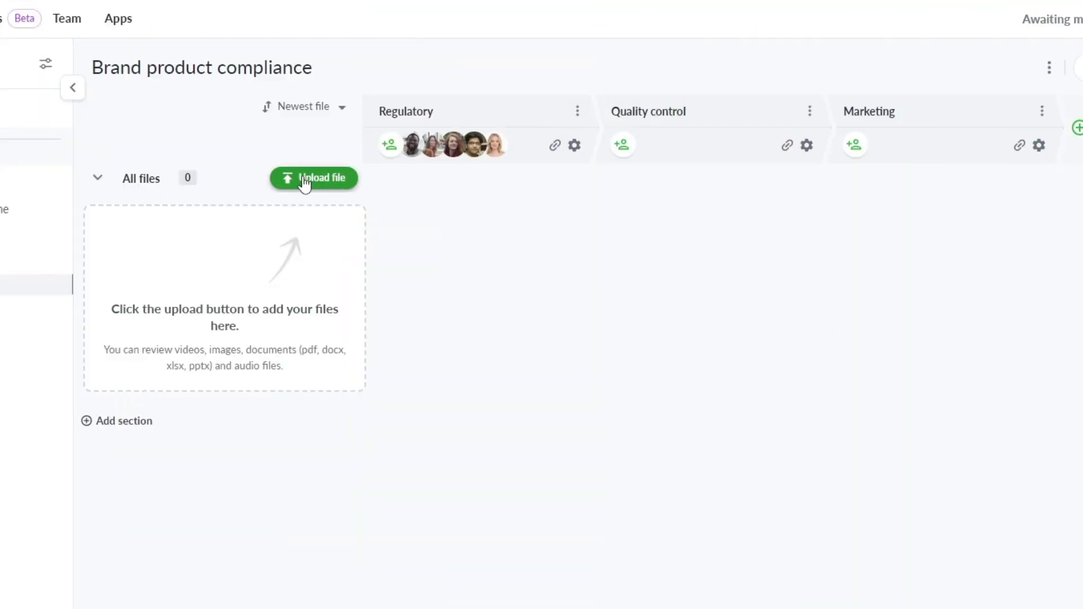
Upload the cosmetics packaging image with Regulatory kept as the reviewing group
left_click(303, 182)
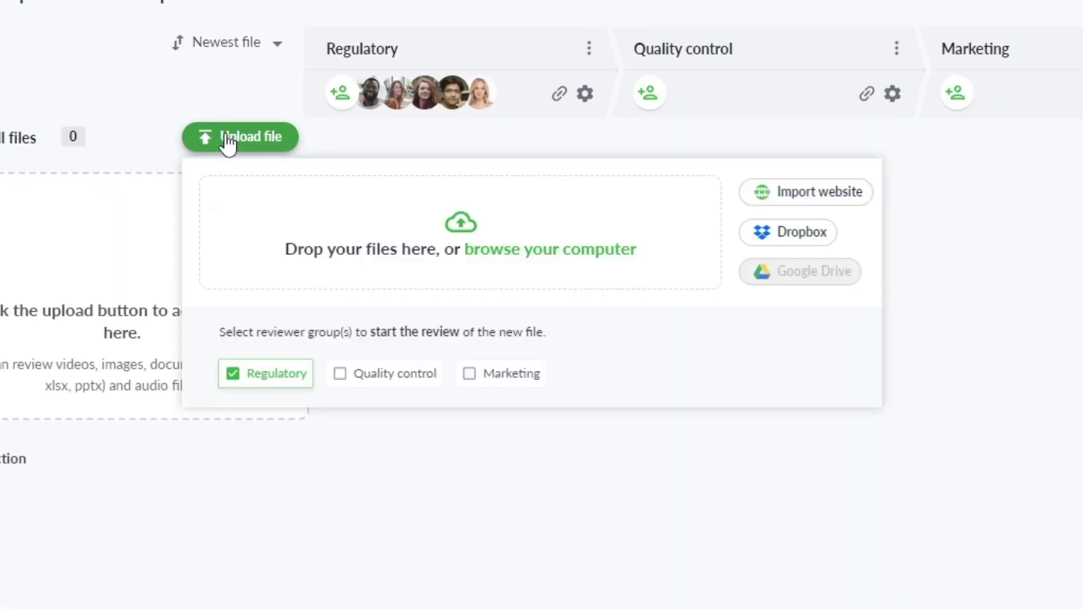
left_click(536, 259)
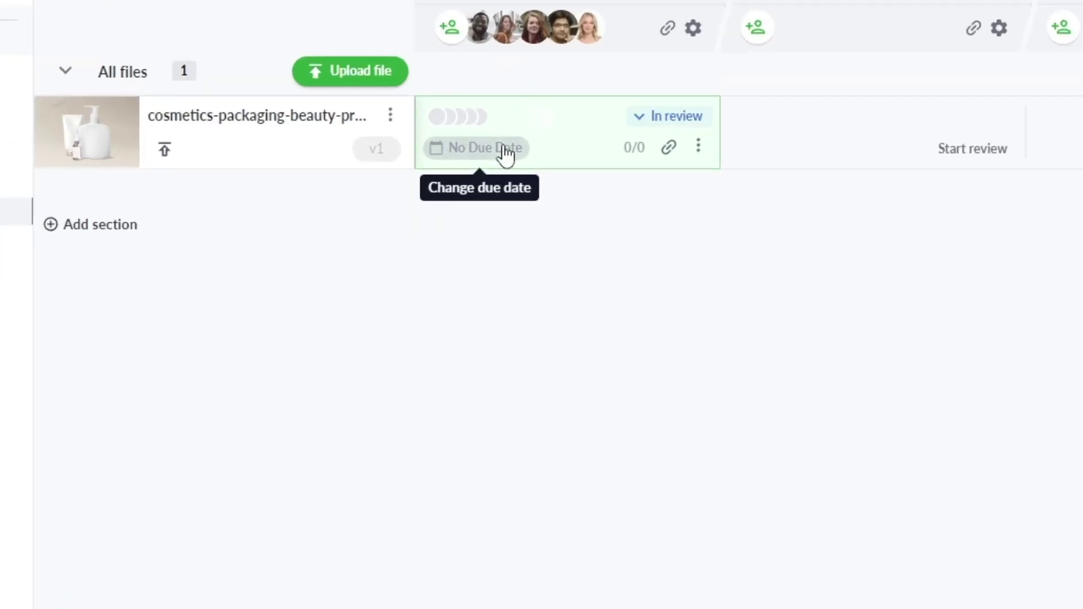
Set the Regulatory review's due date to October 26 at 13:30
left_click(504, 149)
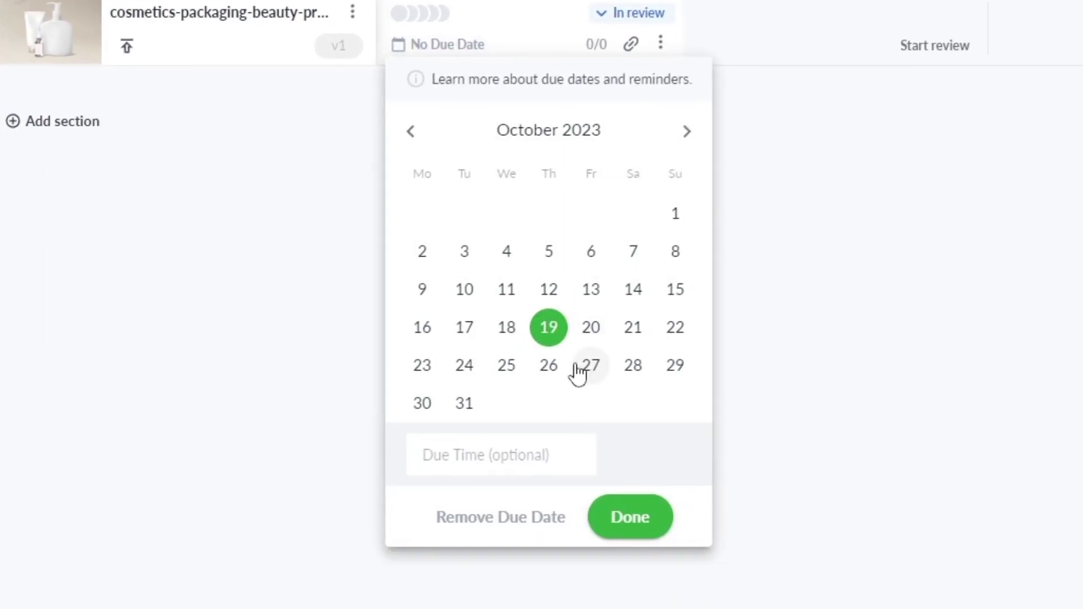
left_click(484, 454)
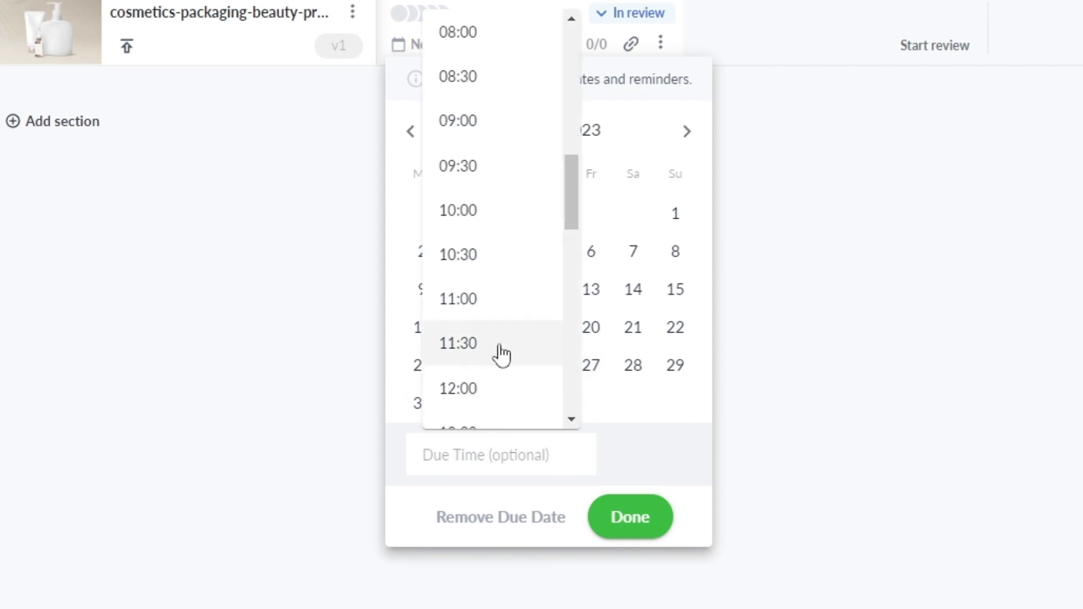
left_click(503, 310)
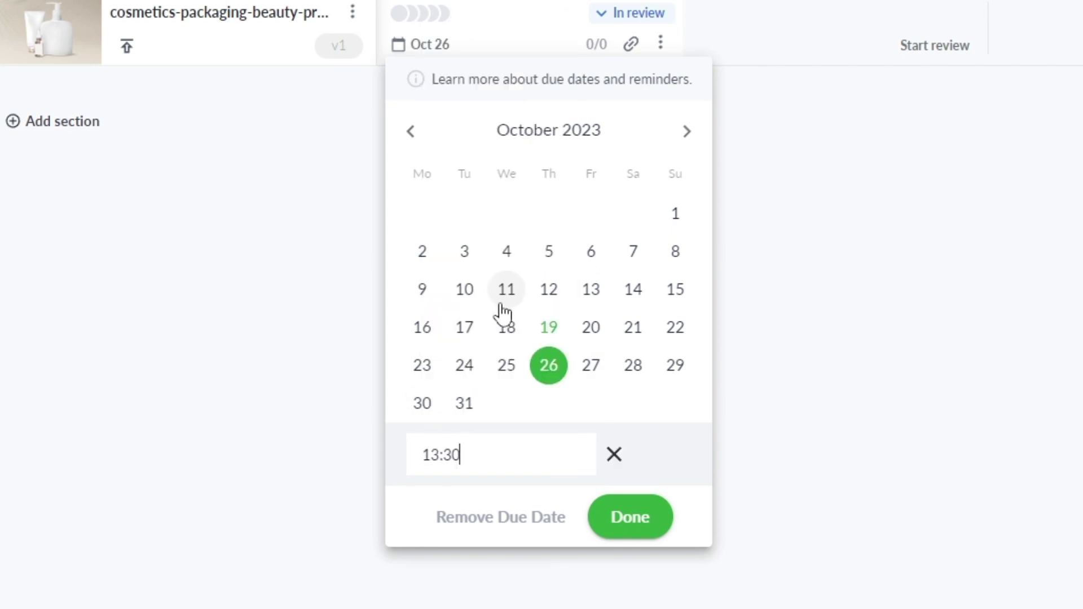
left_click(647, 524)
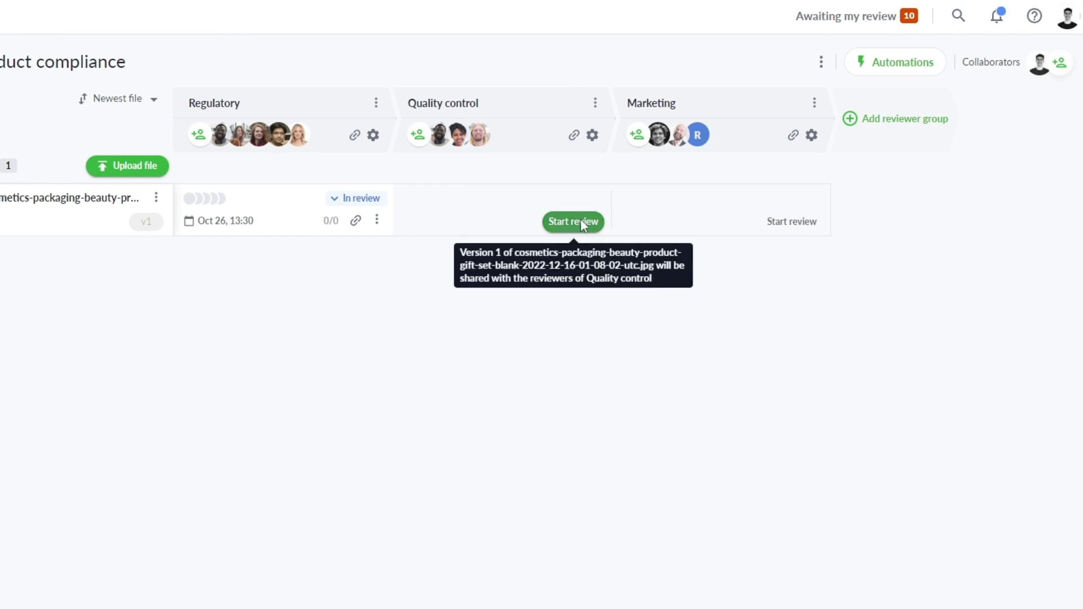
Start the image's review for the Quality control and Marketing groups
left_click(581, 221)
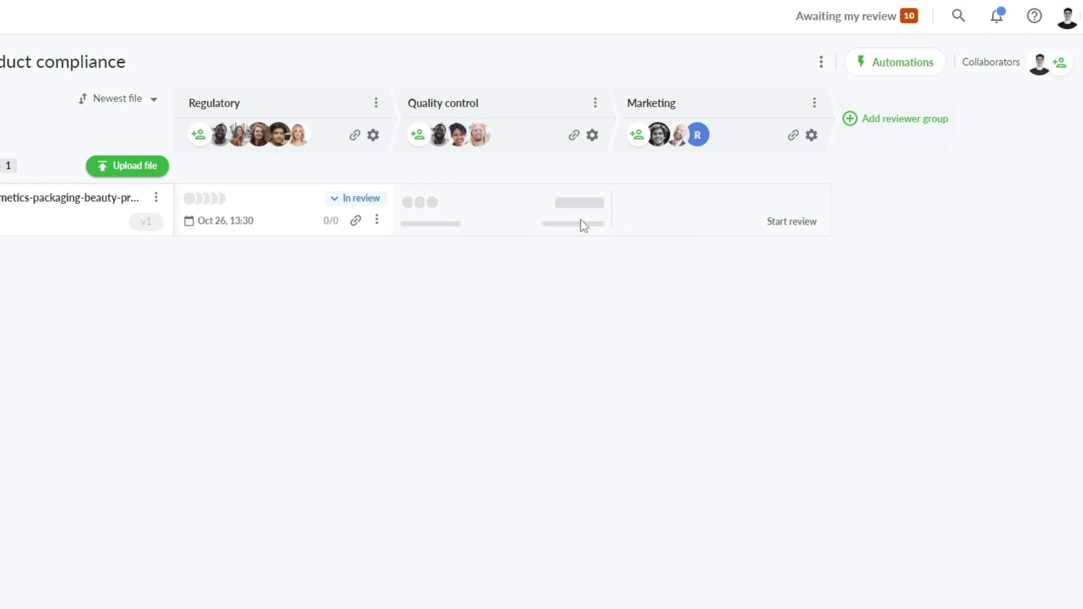
left_click(781, 228)
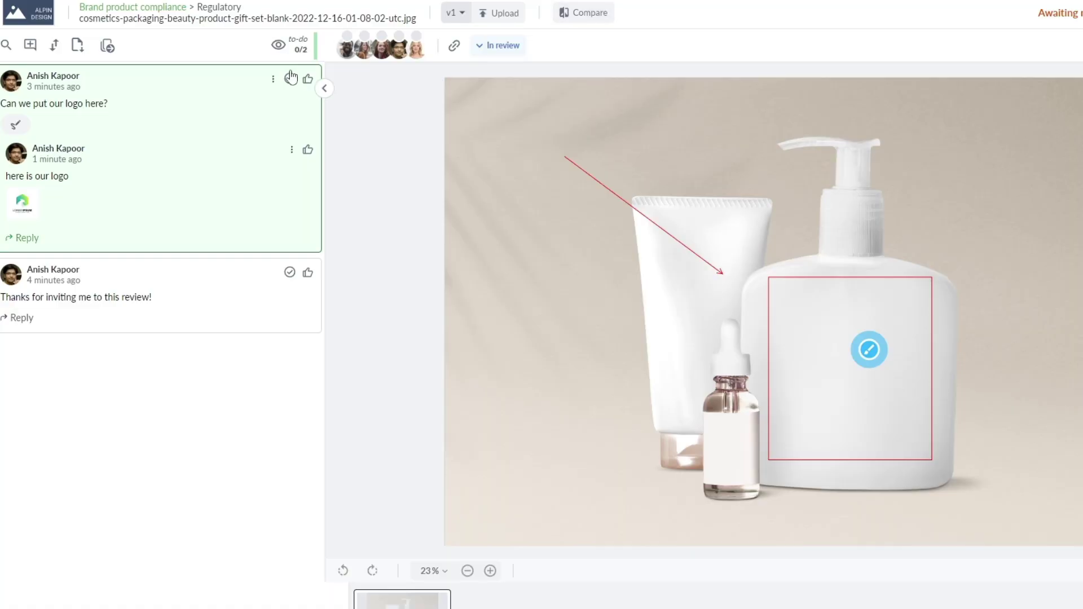
Mark the logo and thank-you comments complete, then show resolved comments
left_click(290, 79)
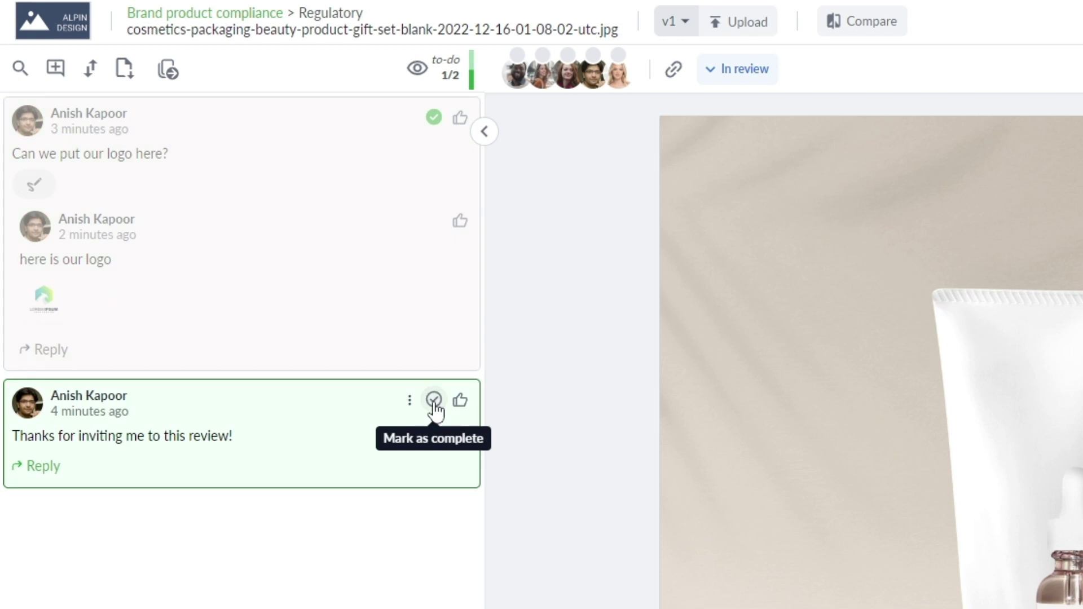
left_click(419, 74)
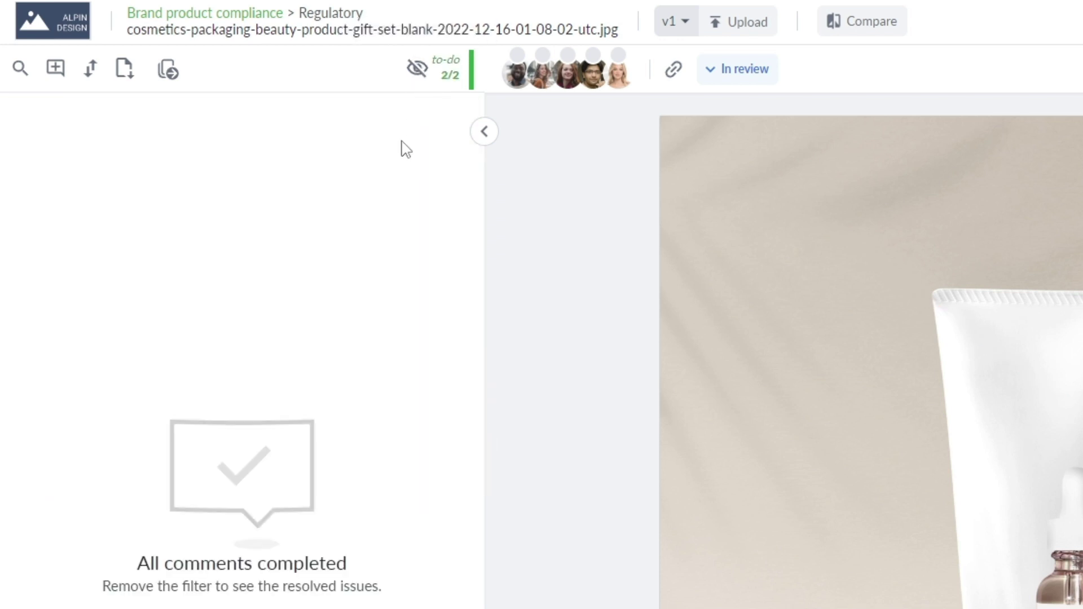
left_click(416, 71)
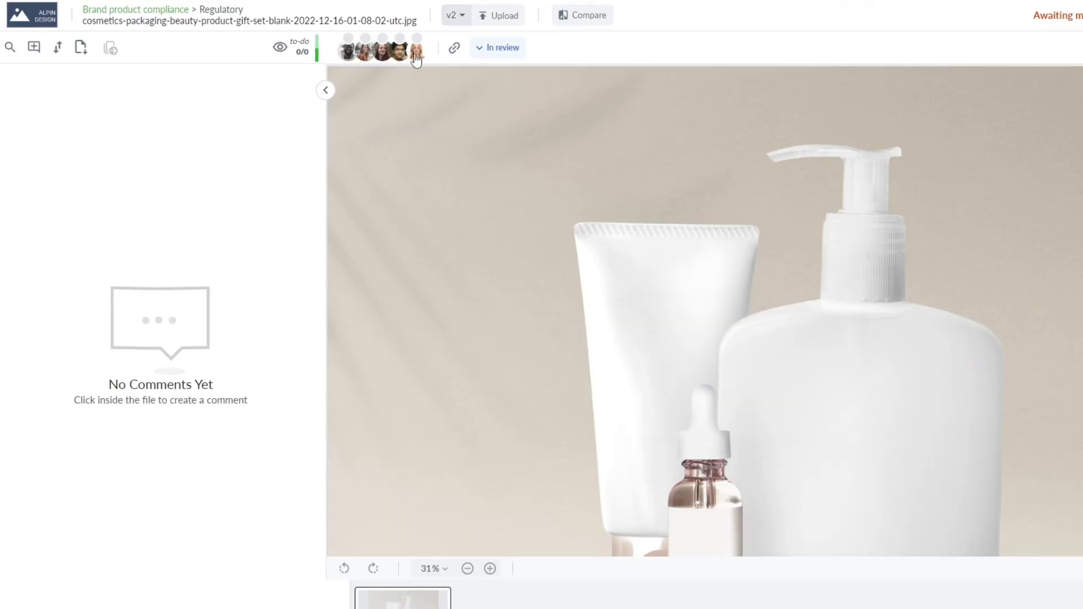
Open the versions table and switch the view to version v1
left_click(457, 22)
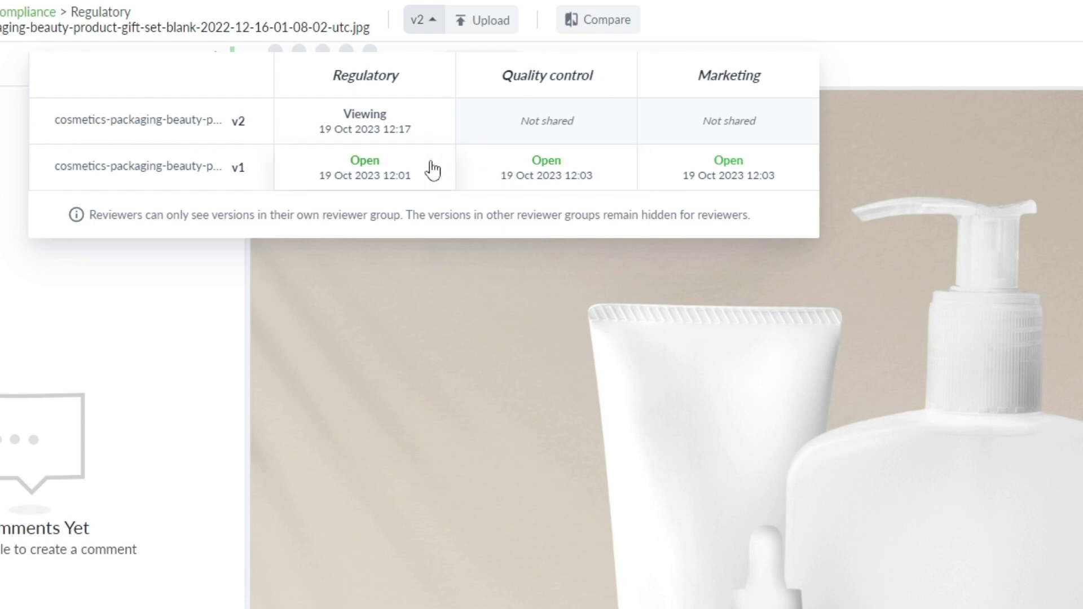
left_click(377, 168)
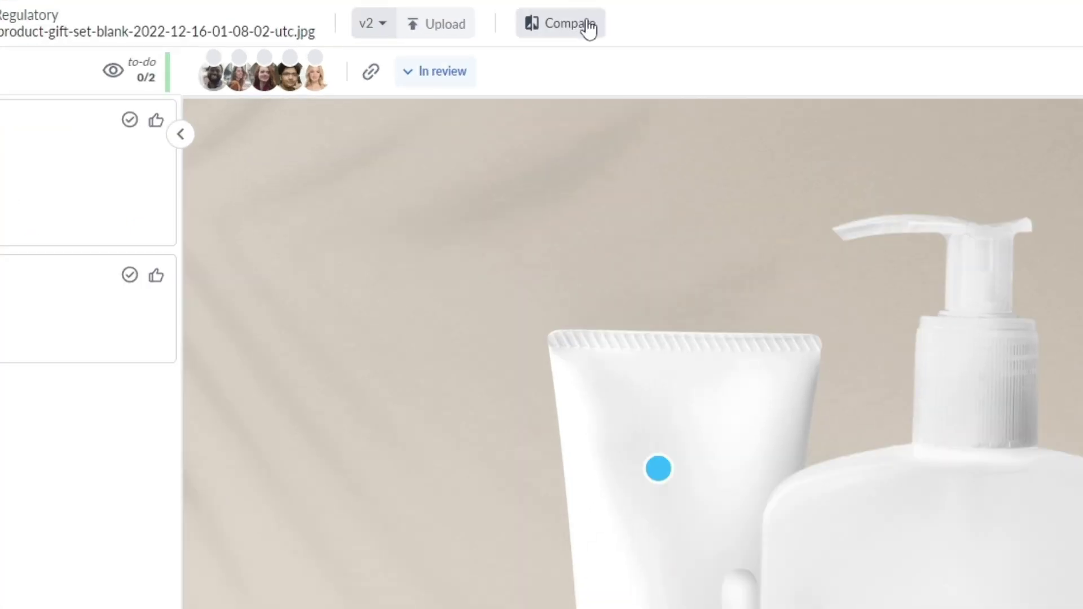
Compare versions side by side, placing Regulatory's v1 on the left
left_click(603, 21)
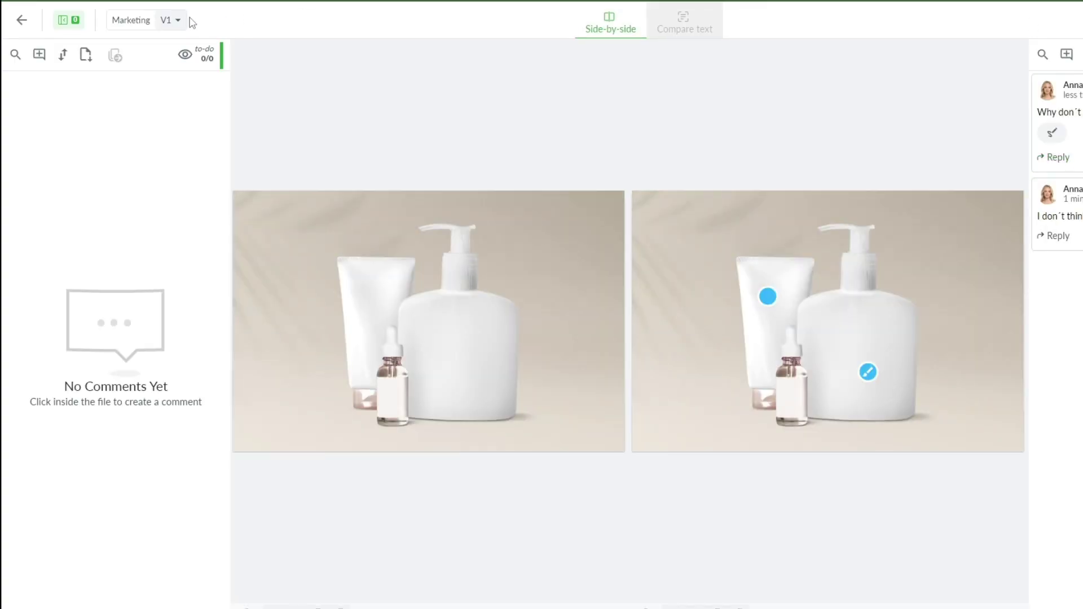
left_click(167, 23)
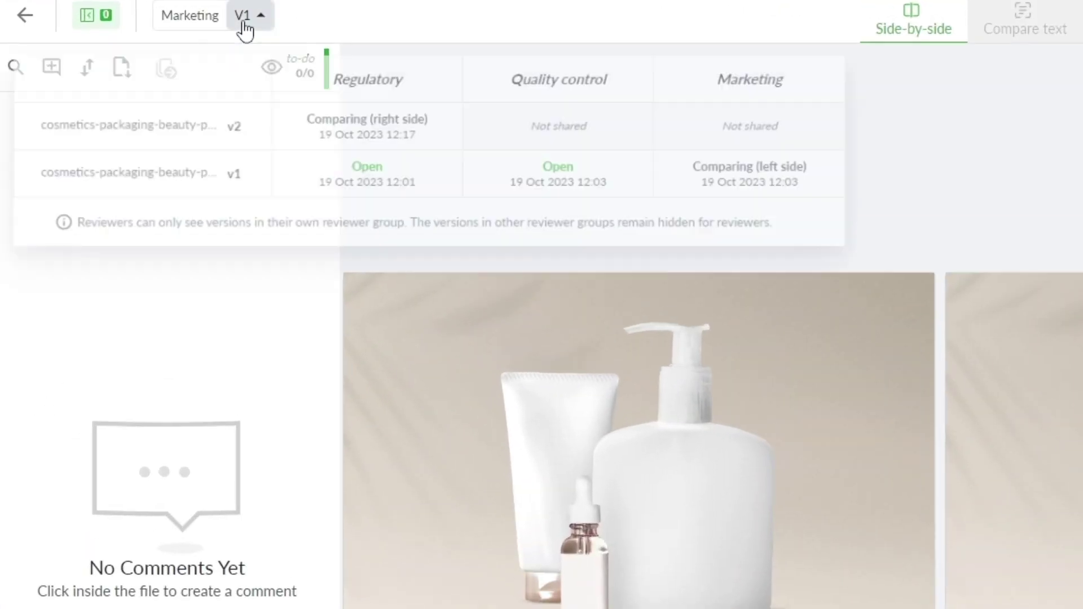
left_click(364, 181)
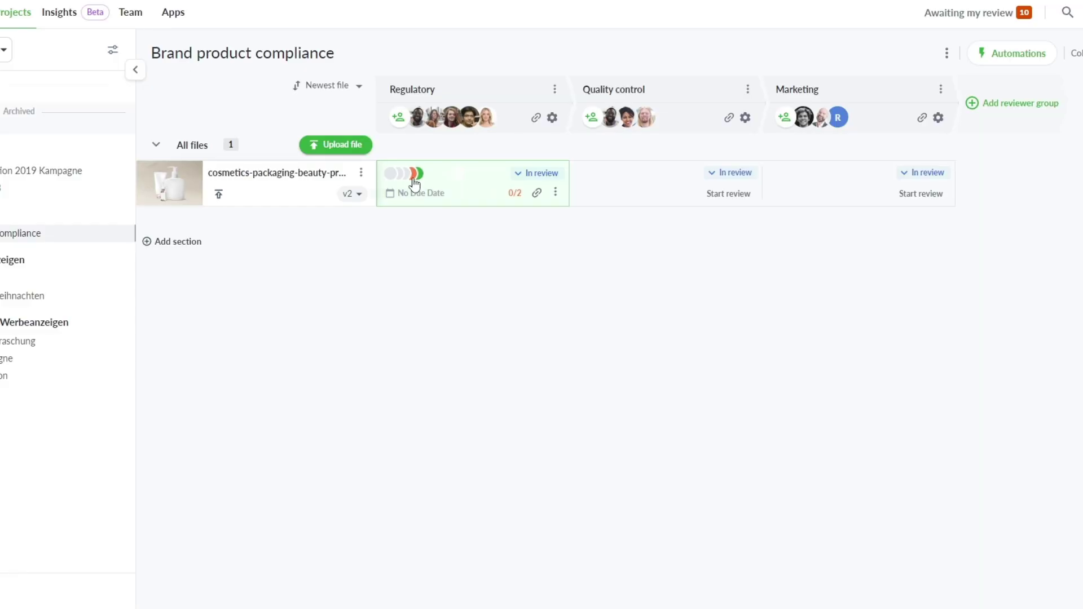
left_click(414, 180)
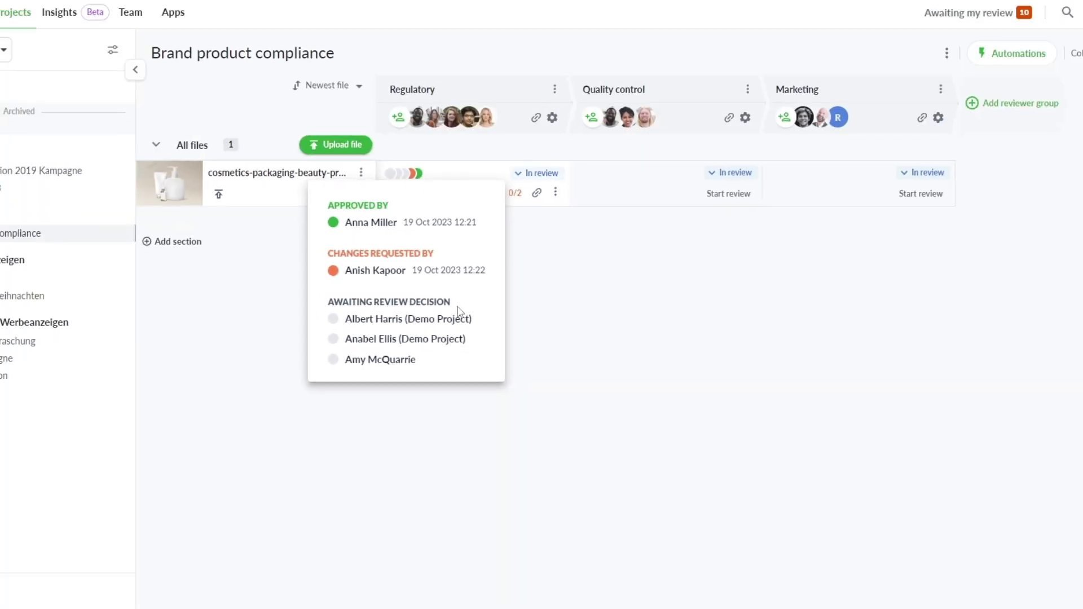
left_click(502, 418)
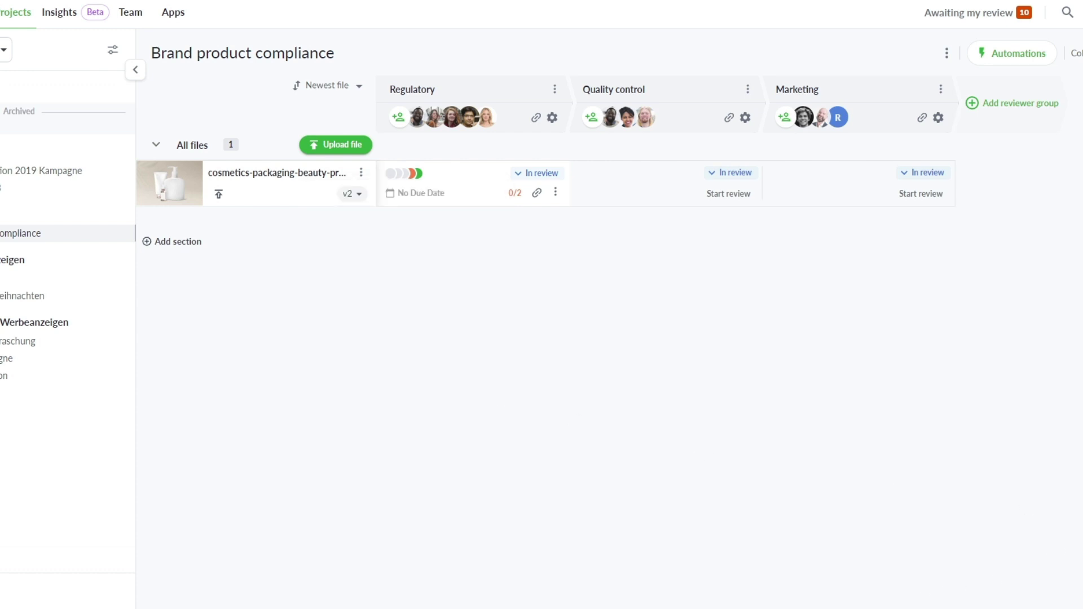